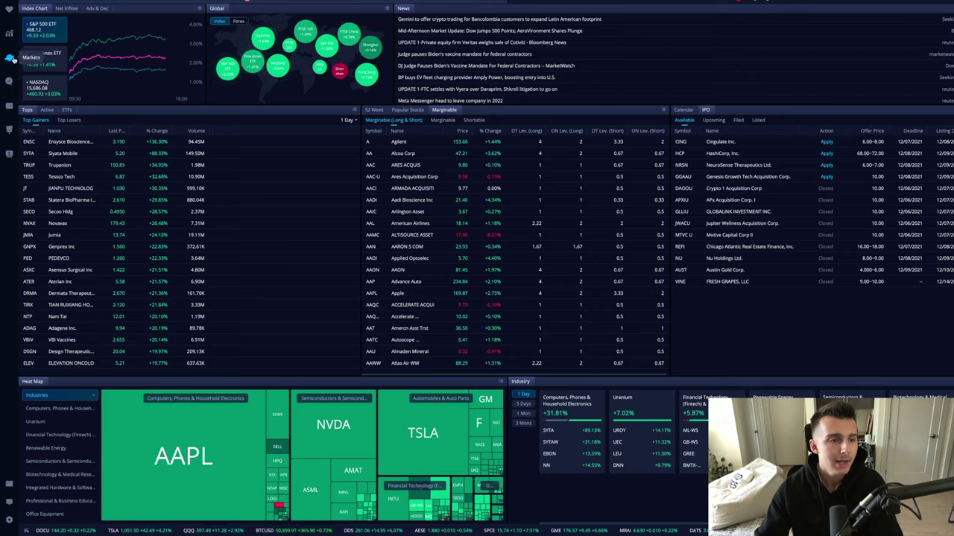
- Switch from the market dashboard to the stocks workspace showing the BEAT 5-minute chart
click(9, 33)
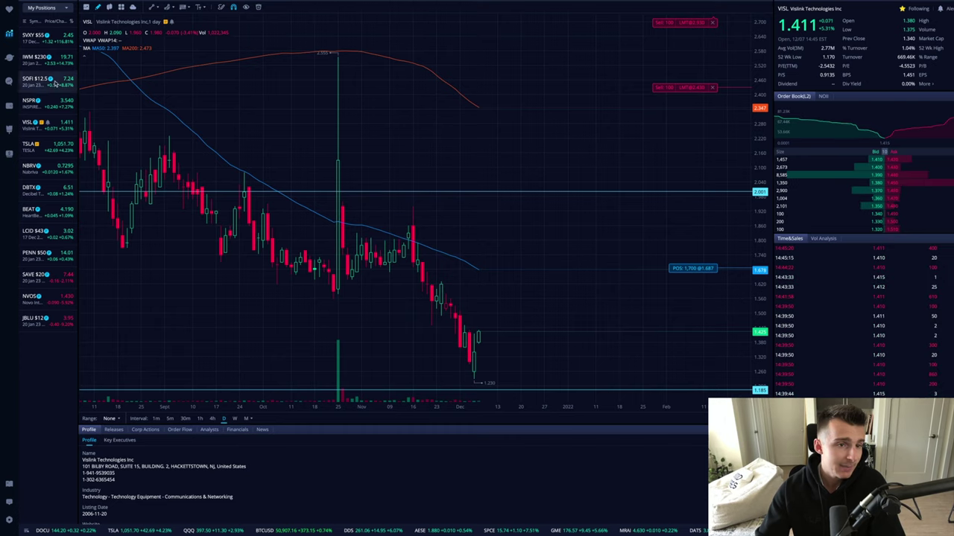
click(10, 129)
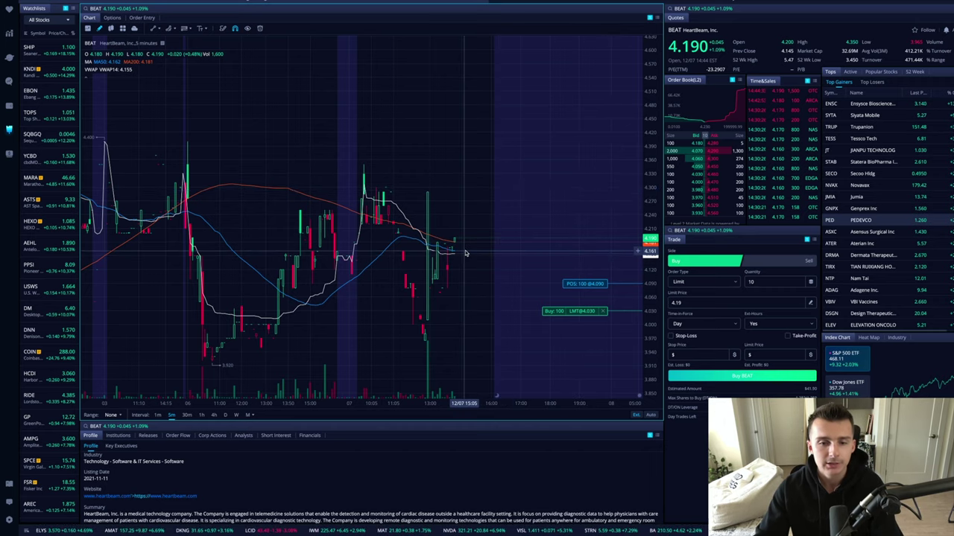
scroll(465, 254, down, 2)
scroll(465, 254, down, 2)
scroll(469, 257, down, 2)
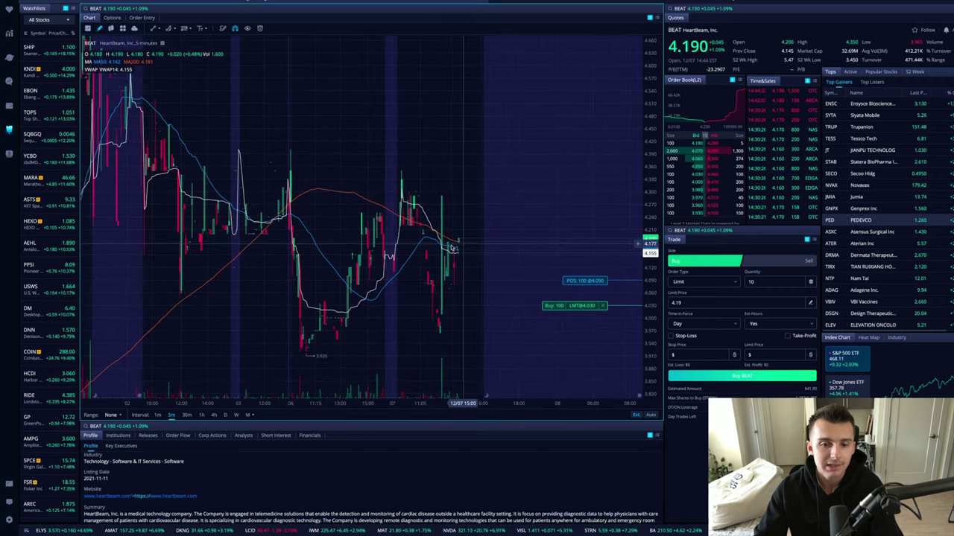
scroll(489, 286, up, 2)
scroll(489, 286, up, 2)
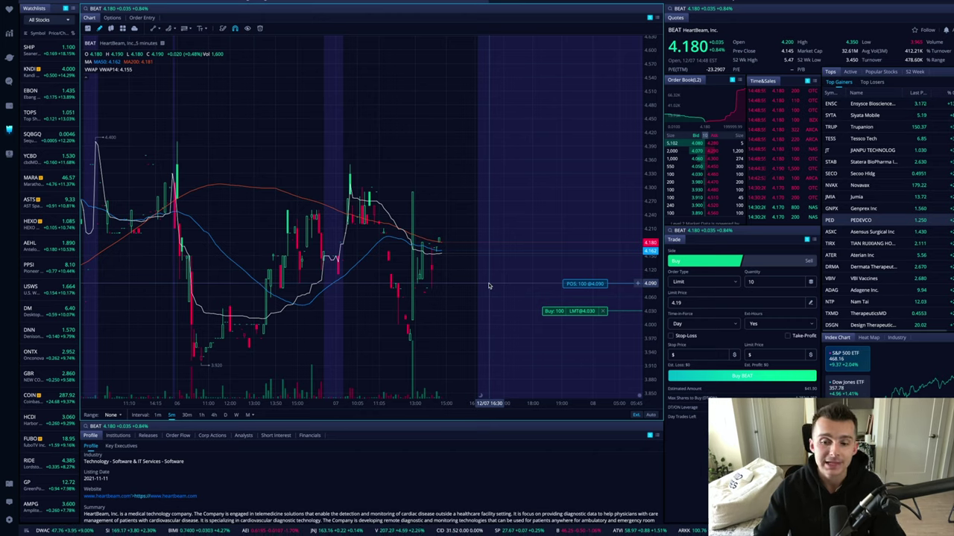
scroll(523, 160, down, 5)
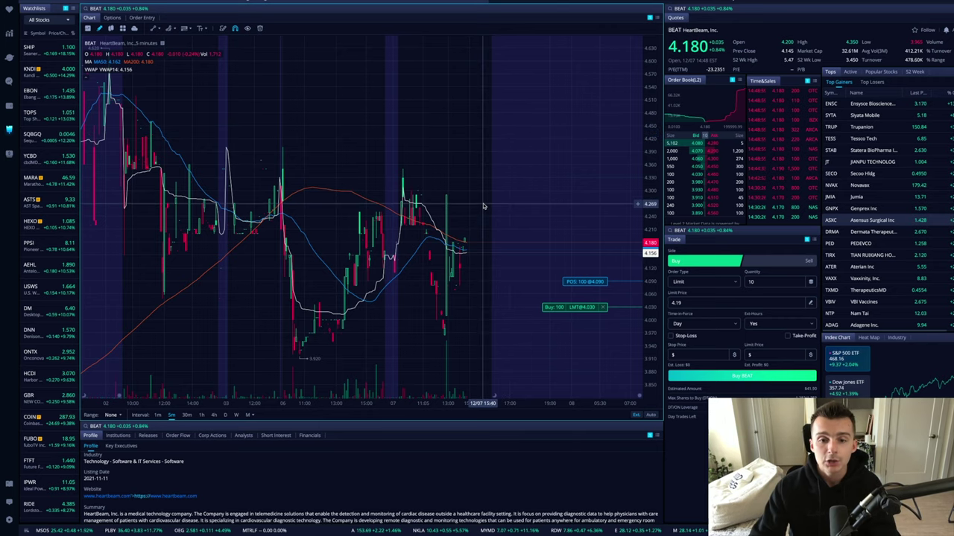
scroll(483, 207, left, 5)
scroll(499, 206, right, 4)
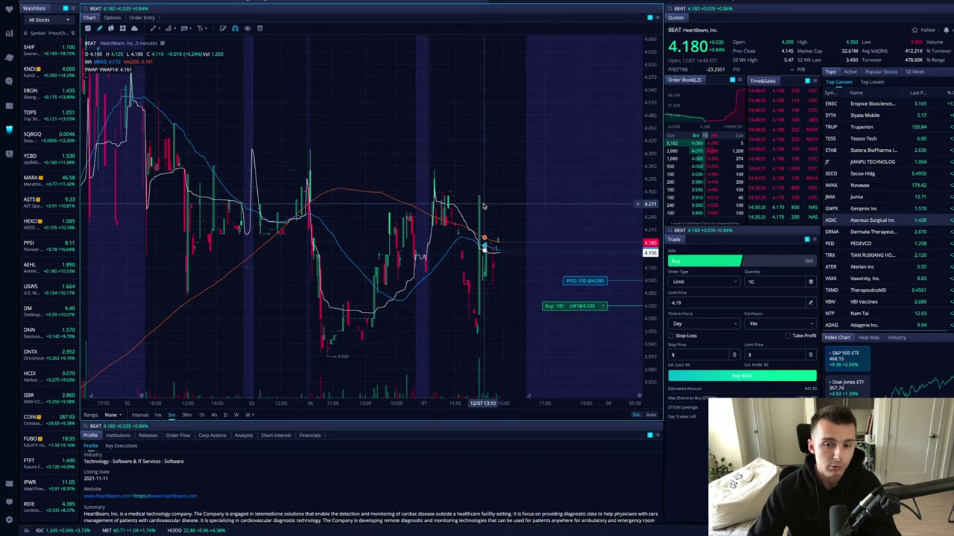
- Create a BEAT price alert from the chart's context menu at the 4.326 level
right_click(517, 182)
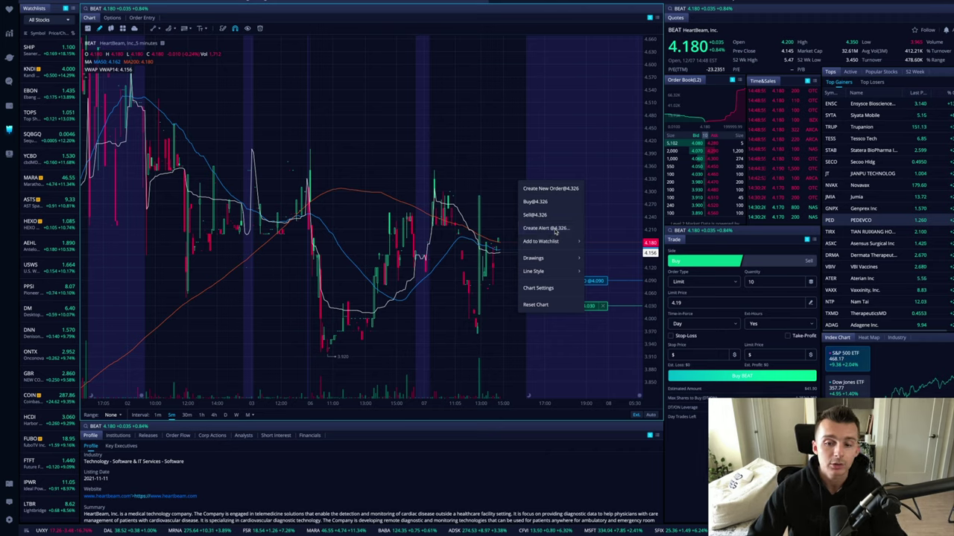
click(547, 228)
mouse_move(539, 138)
mouse_down()
mouse_move(539, 87)
mouse_move(571, 65)
mouse_move(500, 129)
mouse_move(499, 95)
mouse_move(567, 98)
mouse_up()
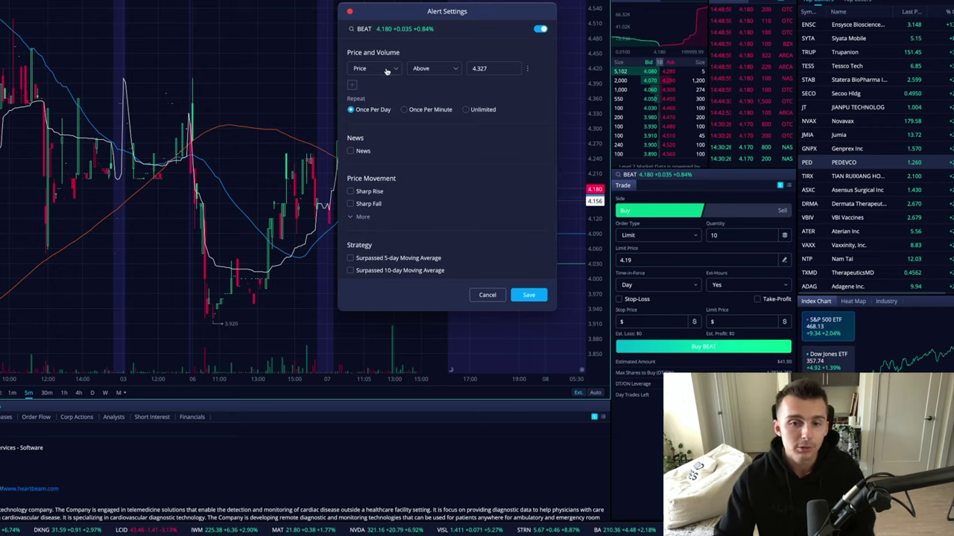
click(351, 87)
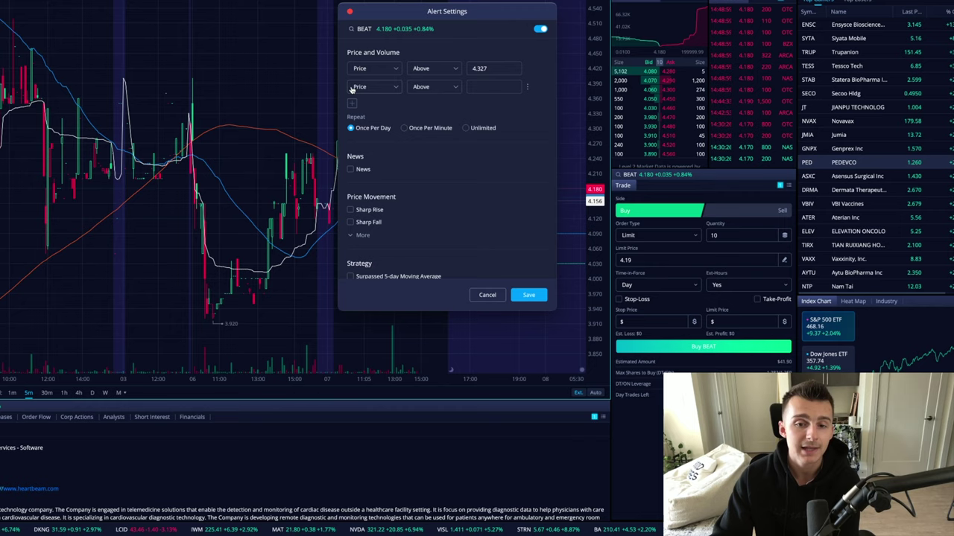
click(395, 88)
click(373, 121)
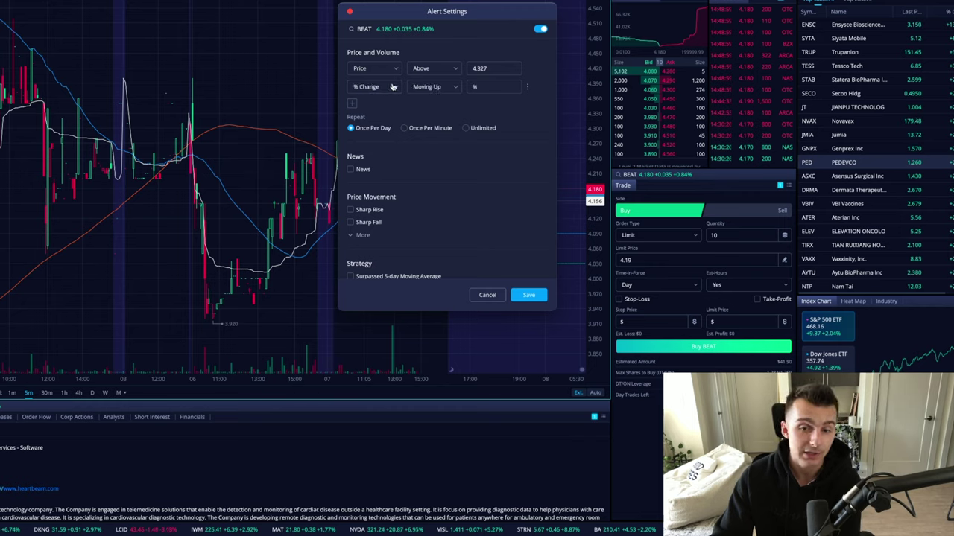
click(395, 87)
click(364, 136)
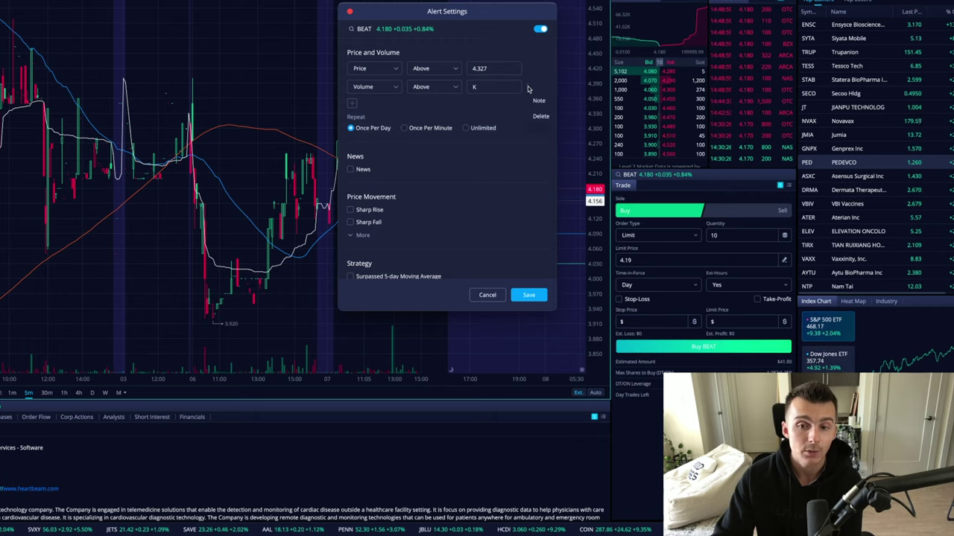
click(539, 116)
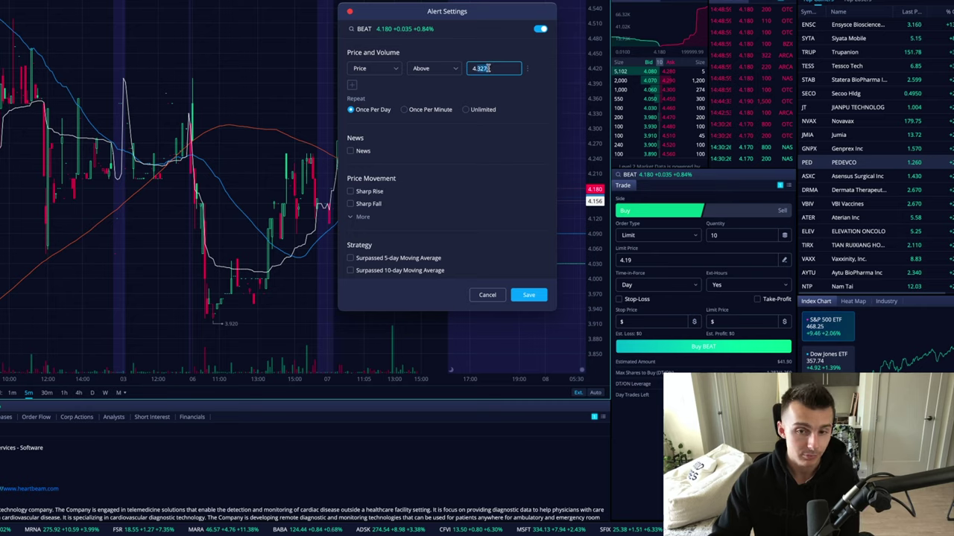
- Switch the alert condition from Above to Below and set the trigger price to 4.00
drag(437, 9, 168, 22)
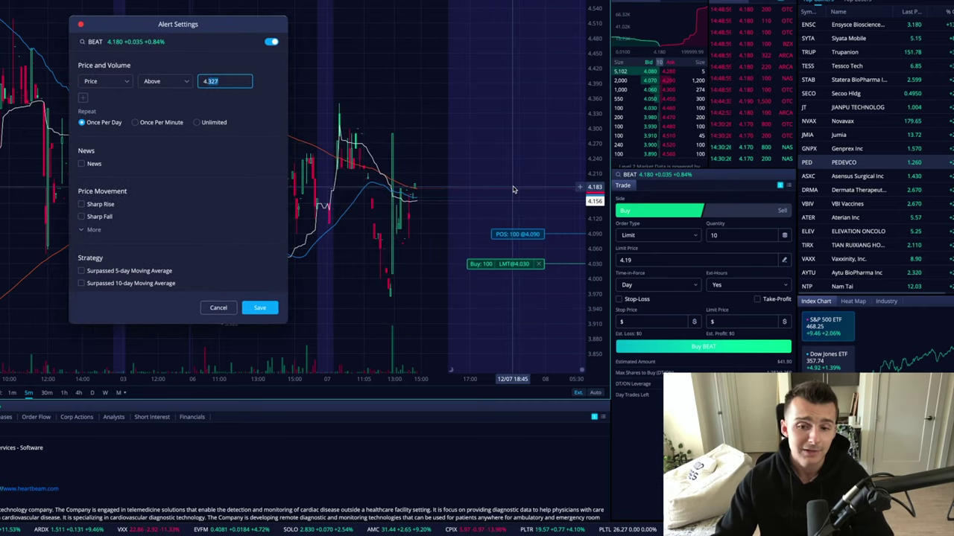
drag(171, 24, 213, 24)
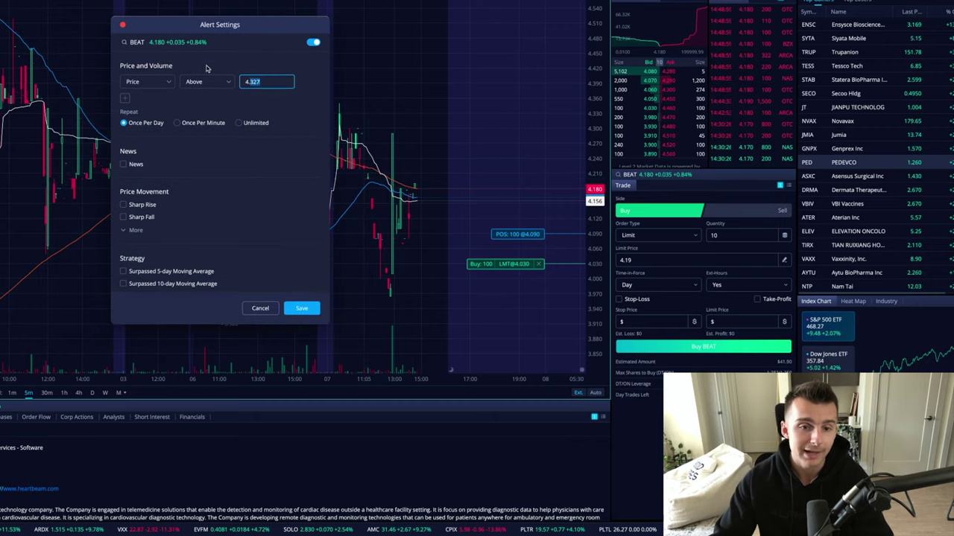
click(145, 82)
click(205, 82)
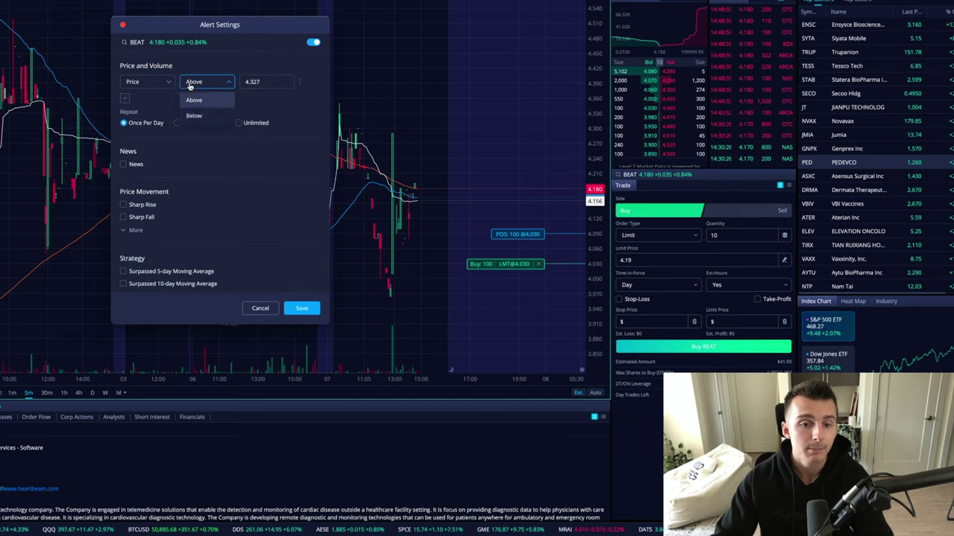
click(196, 124)
click(205, 82)
click(194, 117)
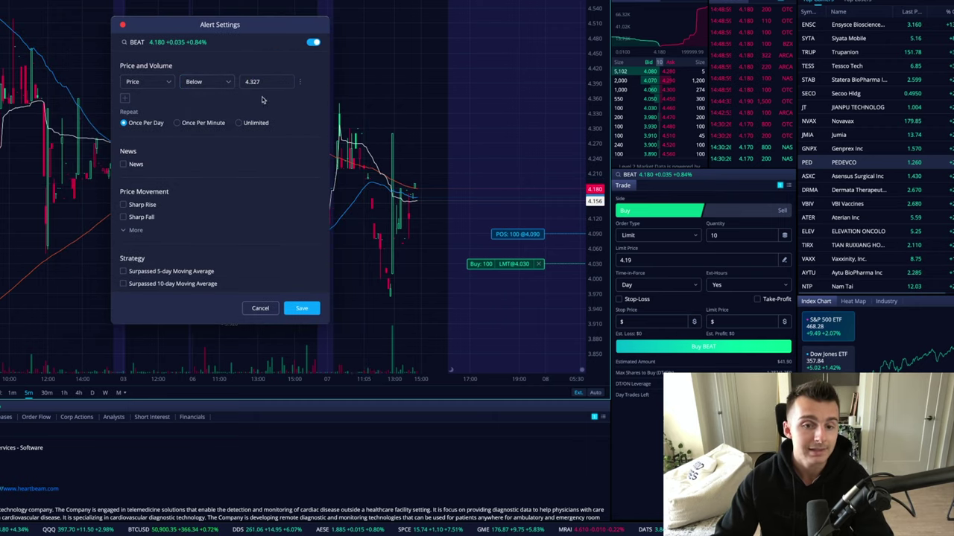
double_click(267, 82)
text(4.00)
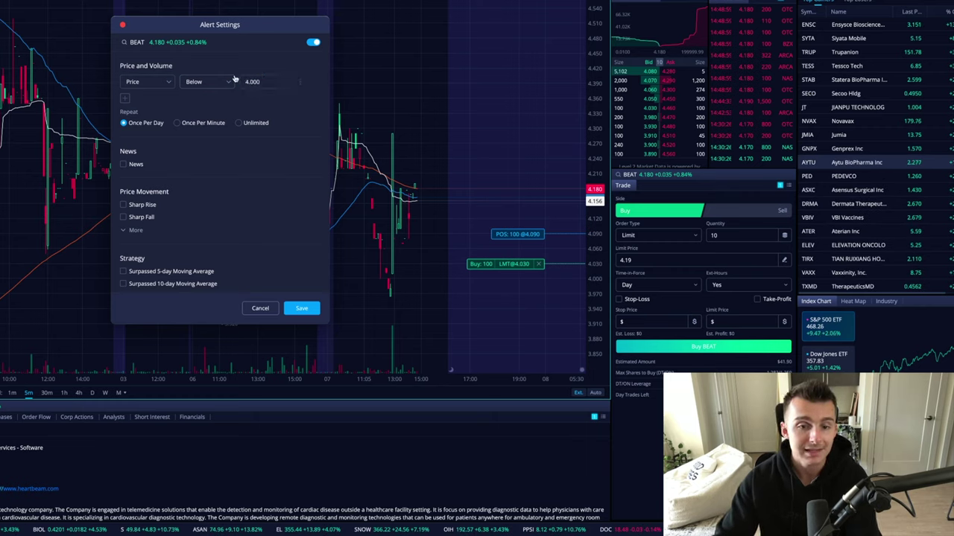
drag(242, 26, 323, 23)
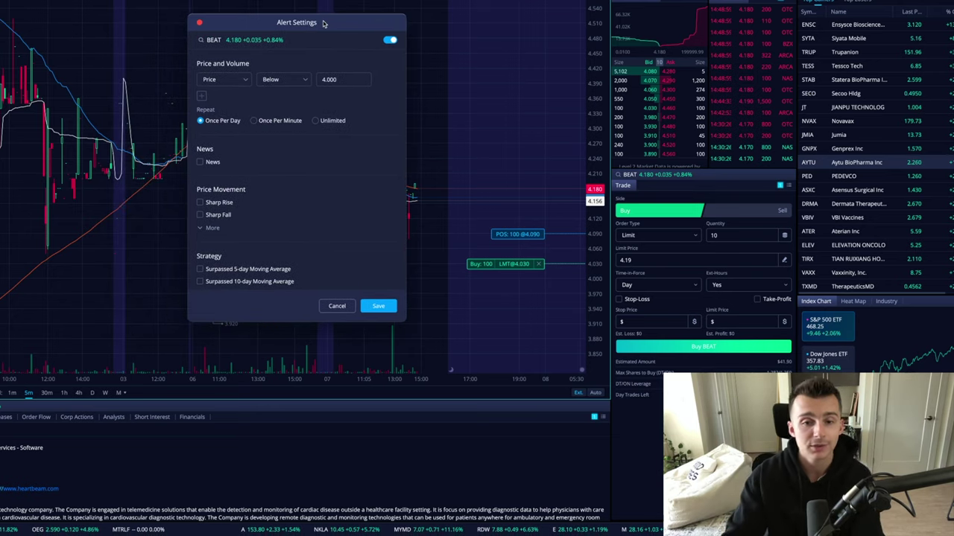
mouse_move(342, 79)
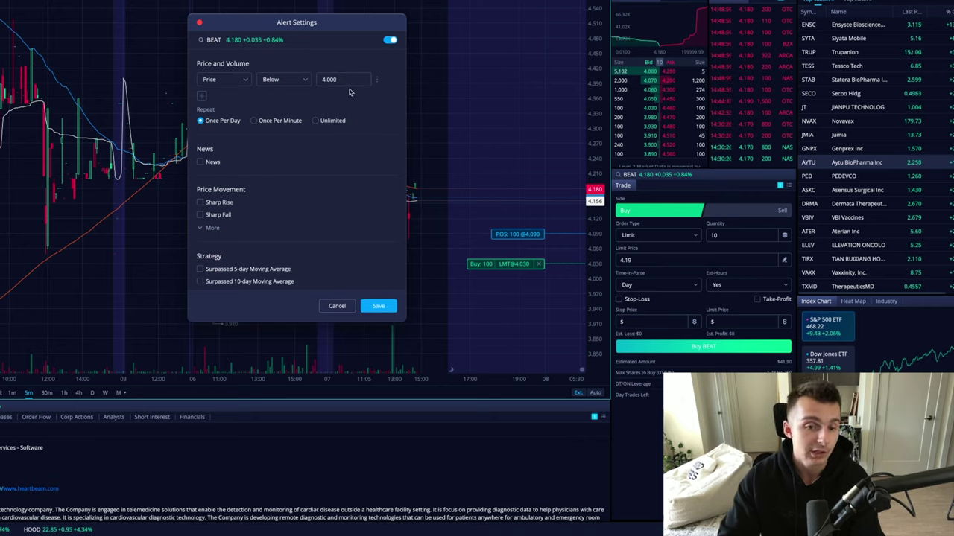
- Try the Once Per Minute and Unlimited repeat options, then return to Once Per Day
scroll(223, 123, down, 1)
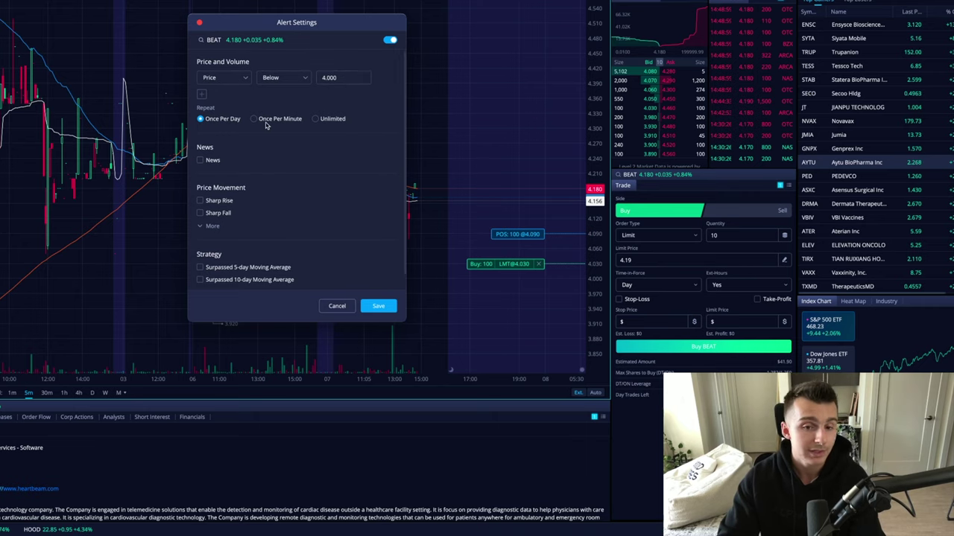
click(268, 117)
click(336, 116)
scroll(336, 121, up, 1)
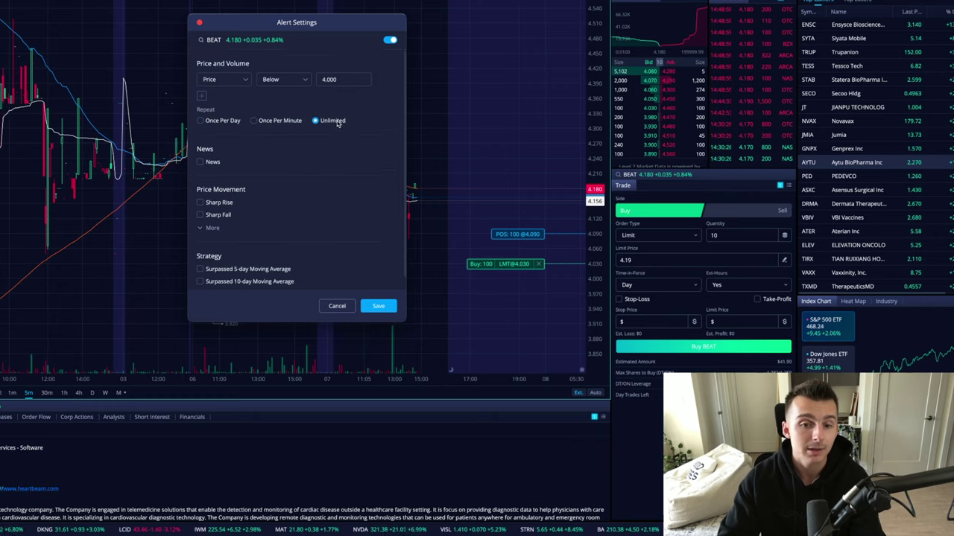
click(215, 121)
- Turn on News alerts and expand More price-movement triggers like 52-week high/low
scroll(216, 123, down, 1)
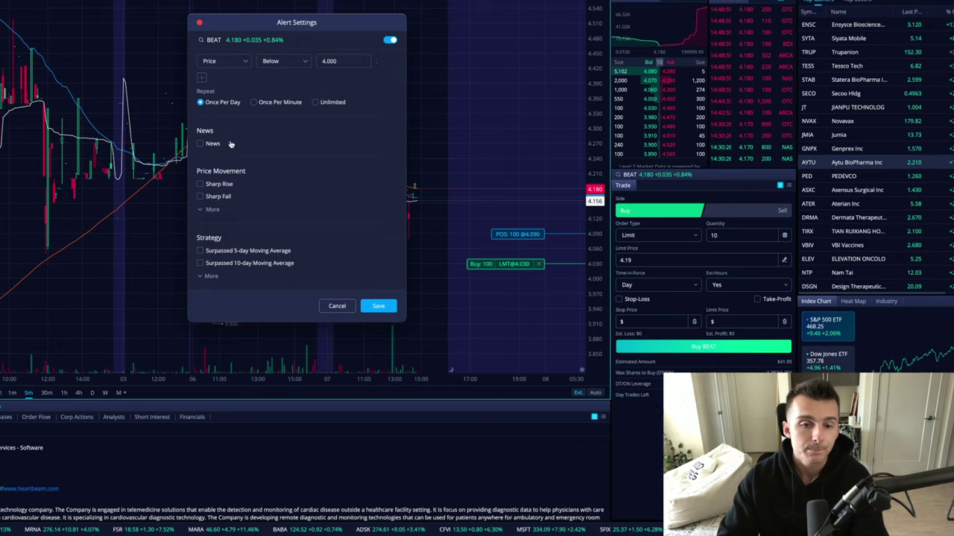
scroll(213, 145, down, 1)
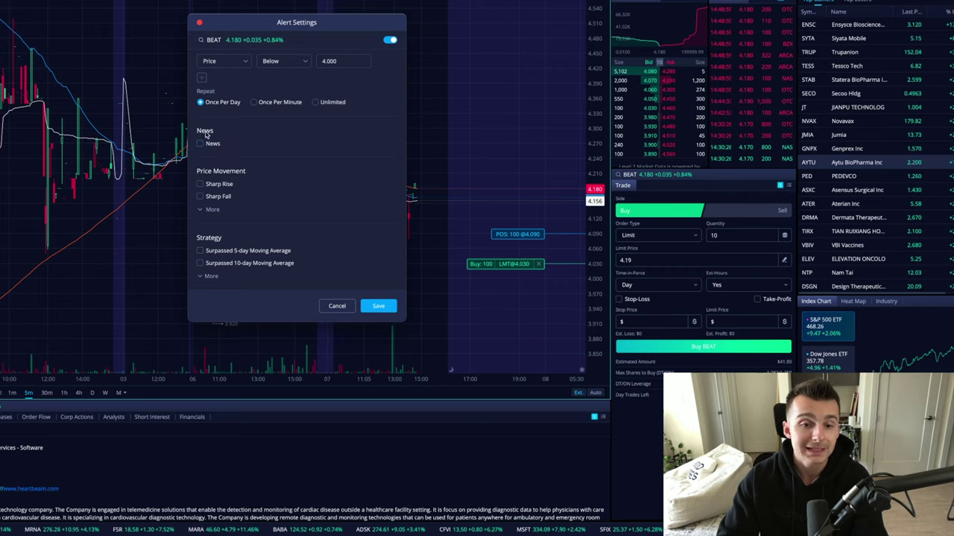
click(200, 143)
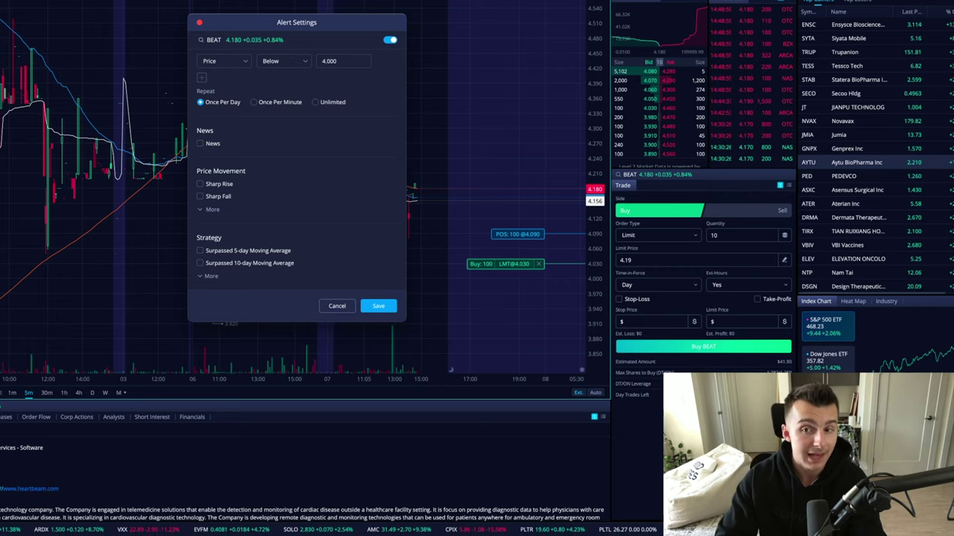
click(209, 210)
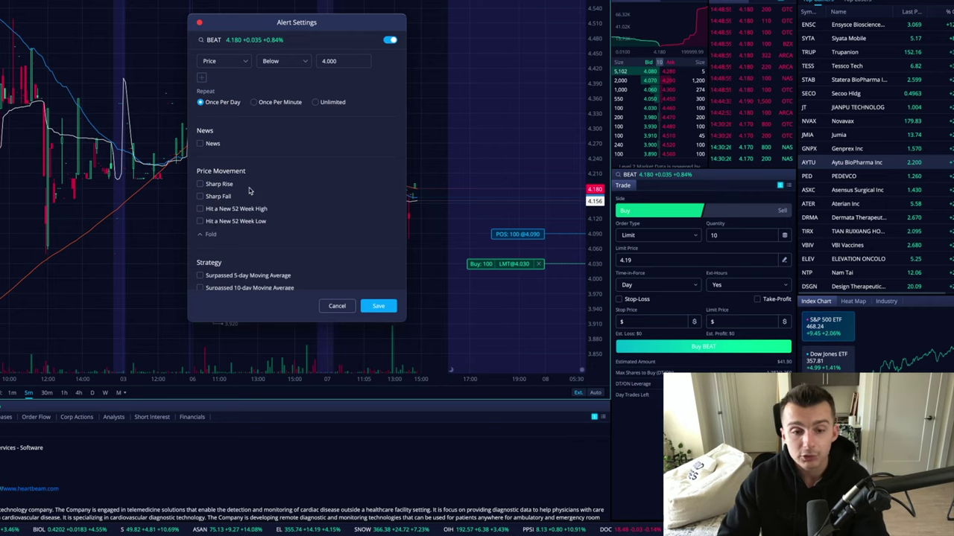
scroll(250, 191, down, 1)
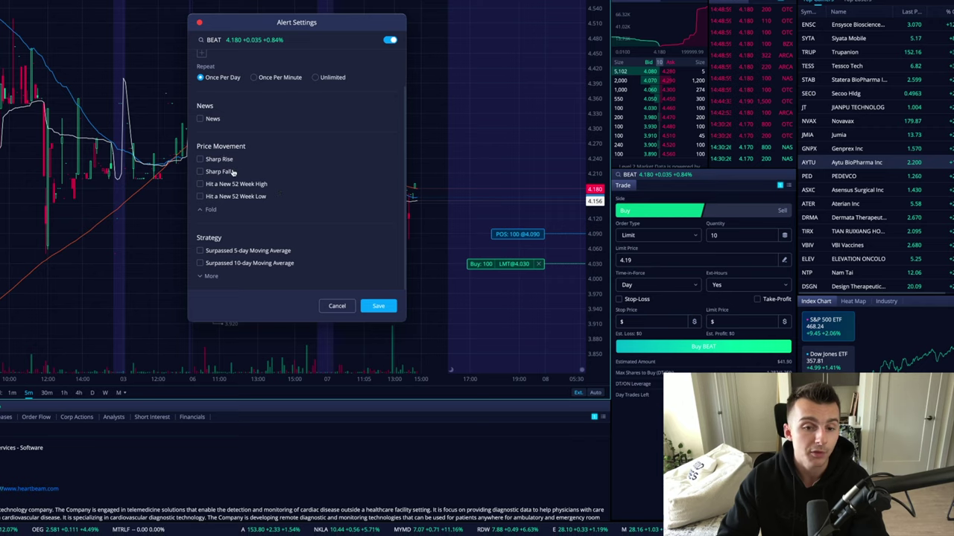
scroll(232, 173, up, 2)
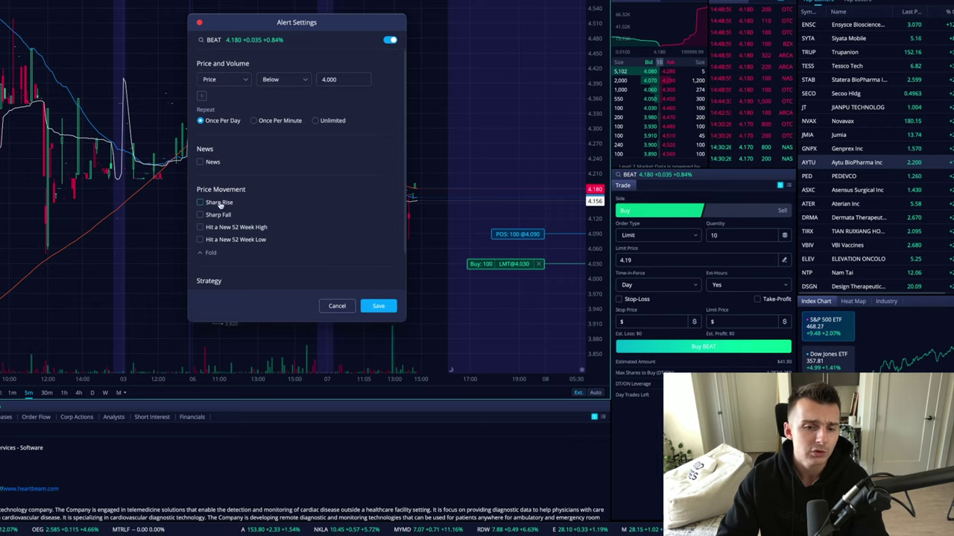
click(201, 97)
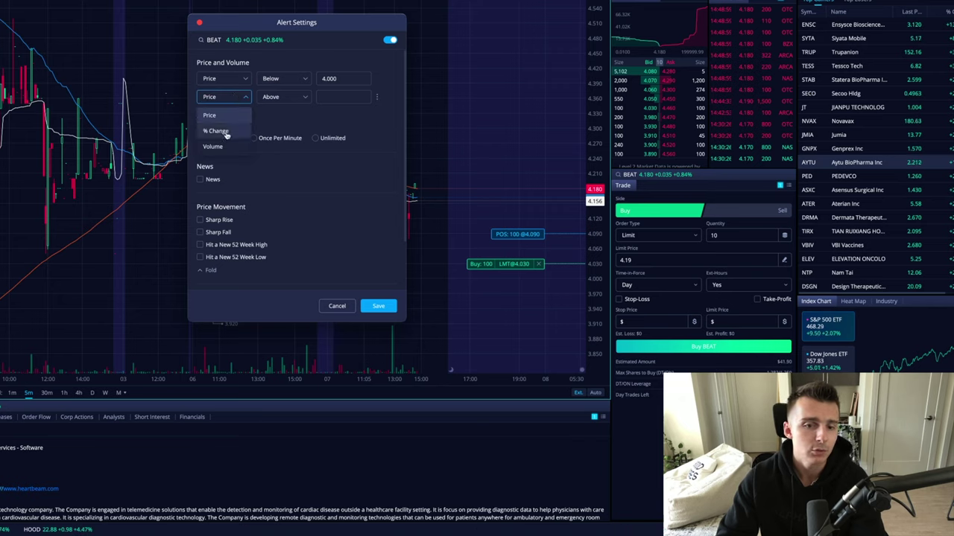
click(216, 131)
click(300, 97)
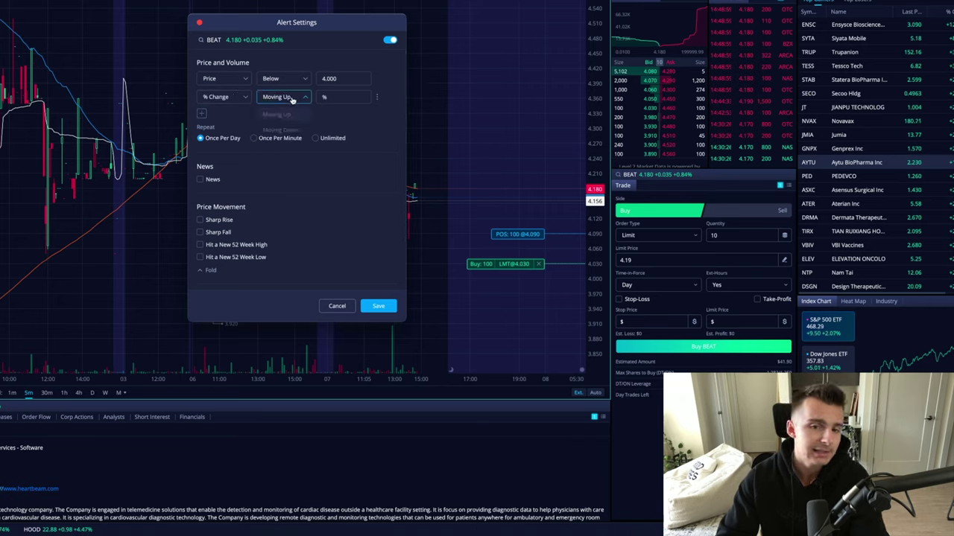
click(284, 117)
click(334, 98)
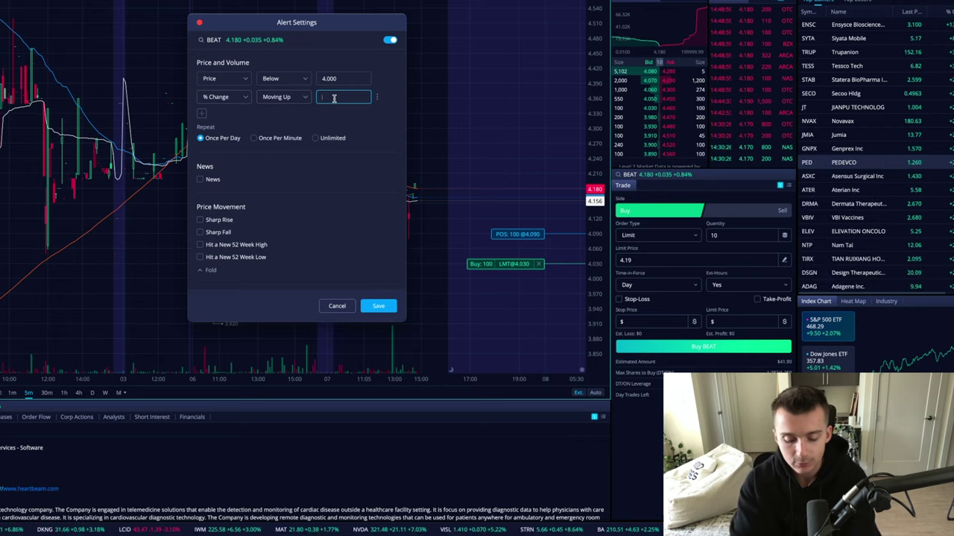
text(5)
click(339, 111)
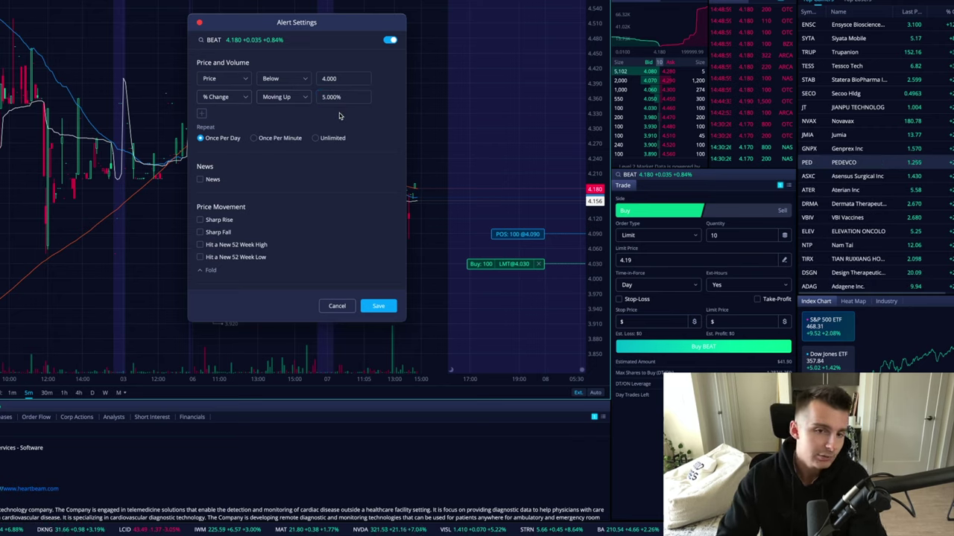
click(301, 98)
click(277, 112)
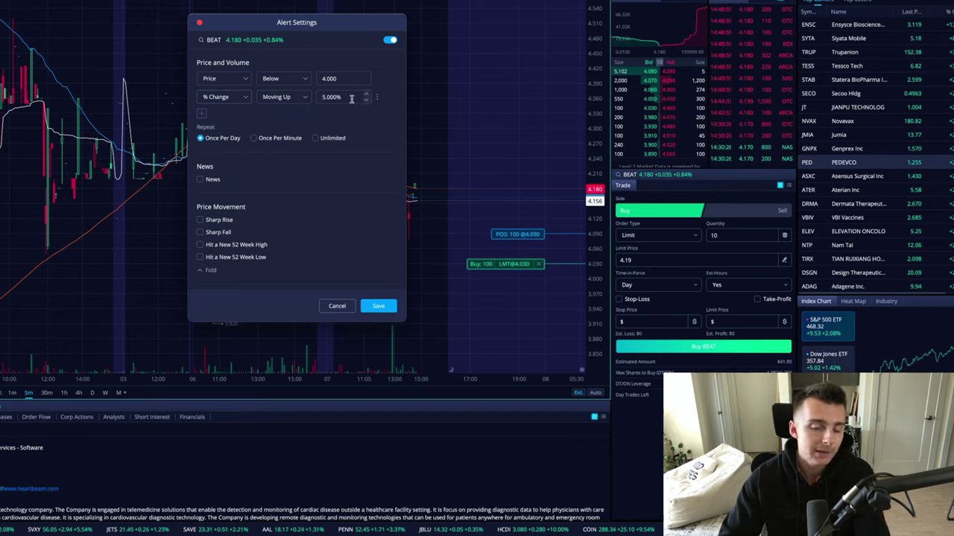
click(352, 97)
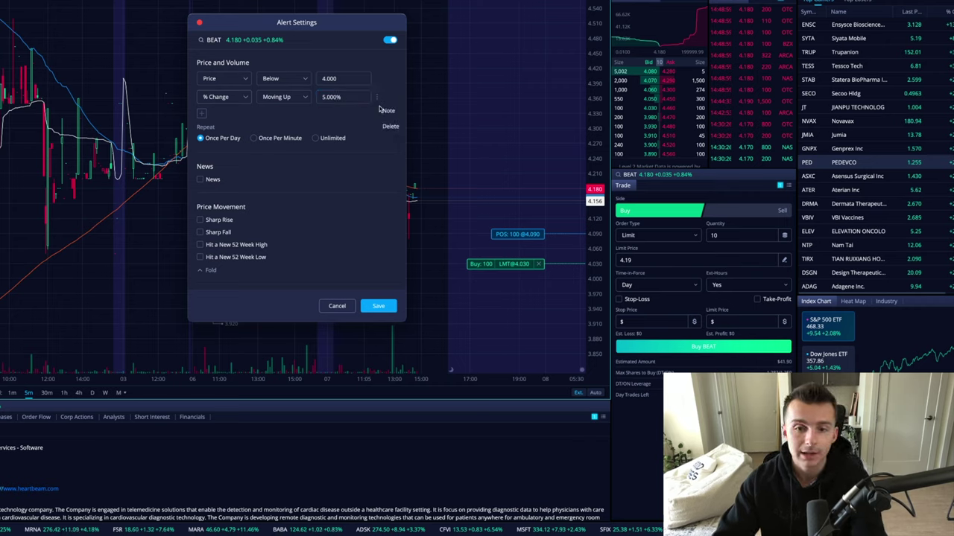
click(380, 101)
scroll(298, 157, down, 2)
click(211, 277)
scroll(213, 268, down, 2)
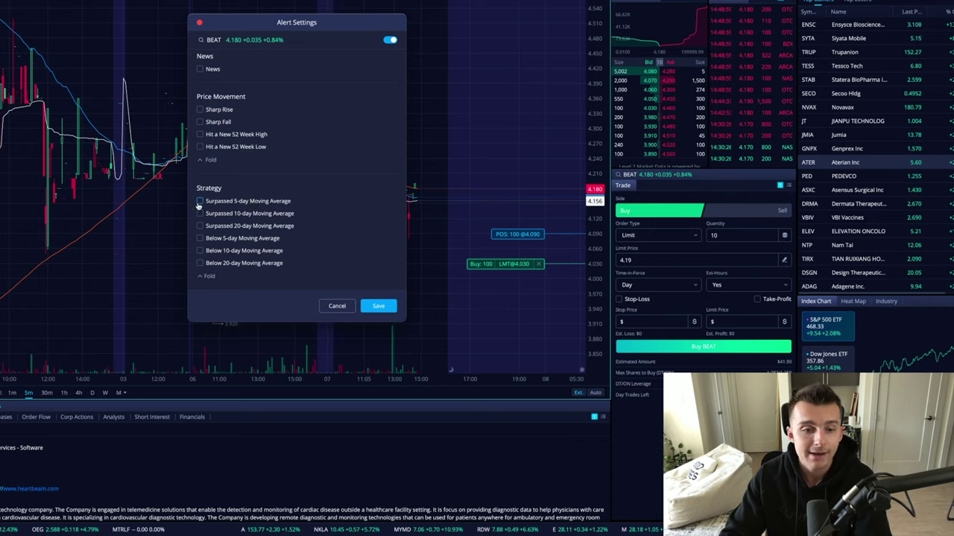
click(200, 202)
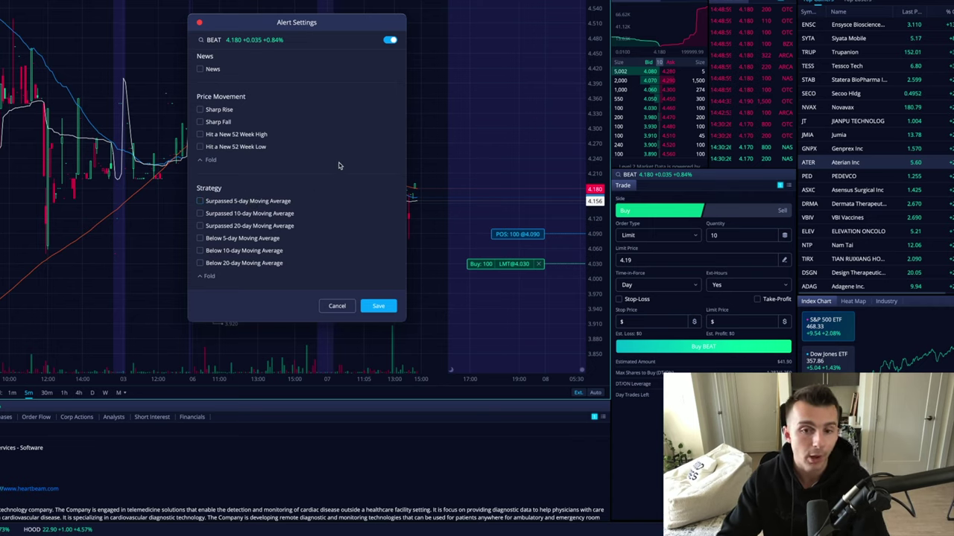
scroll(315, 196, up, 3)
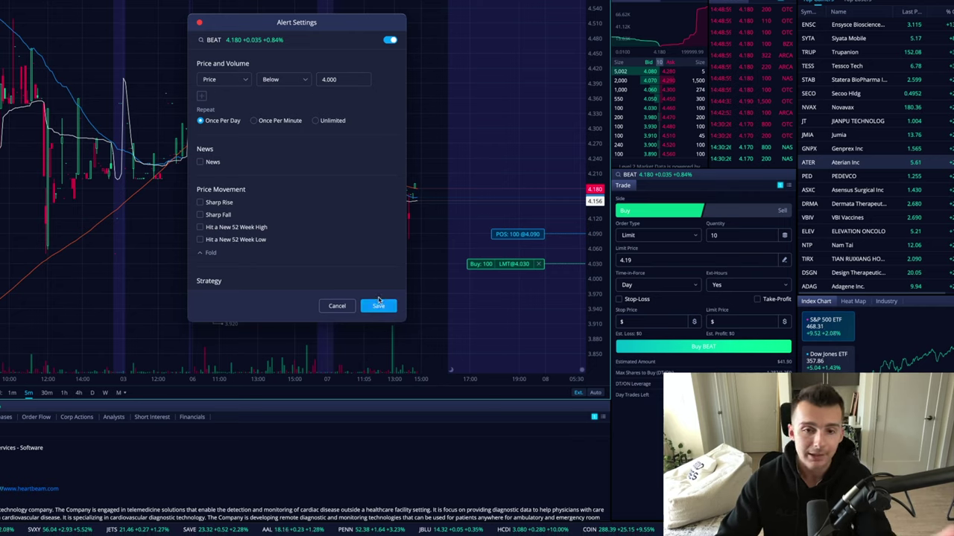
- Save the below-4.000 alert, zoom into the chart, and reopen the alert's settings
click(378, 306)
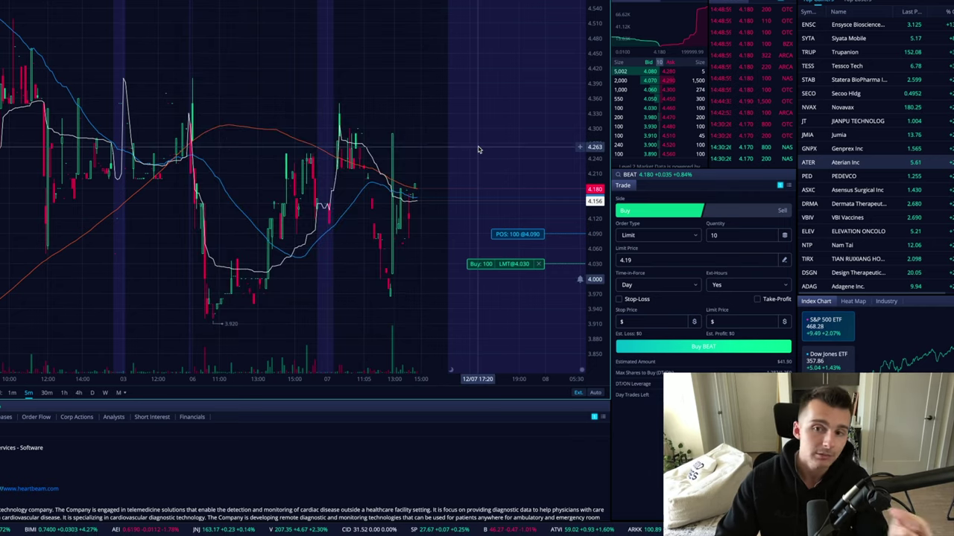
scroll(501, 168, up, 2)
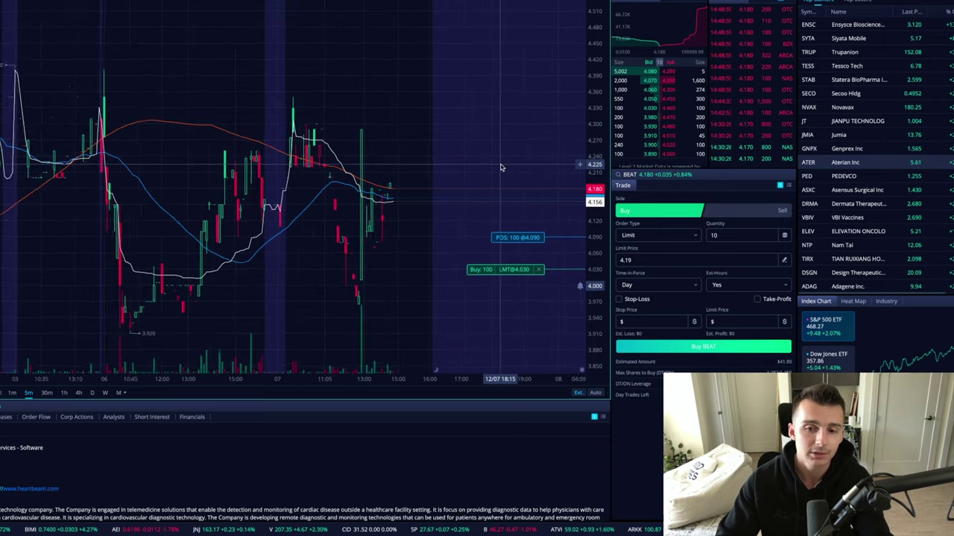
scroll(500, 168, up, 2)
scroll(501, 168, up, 2)
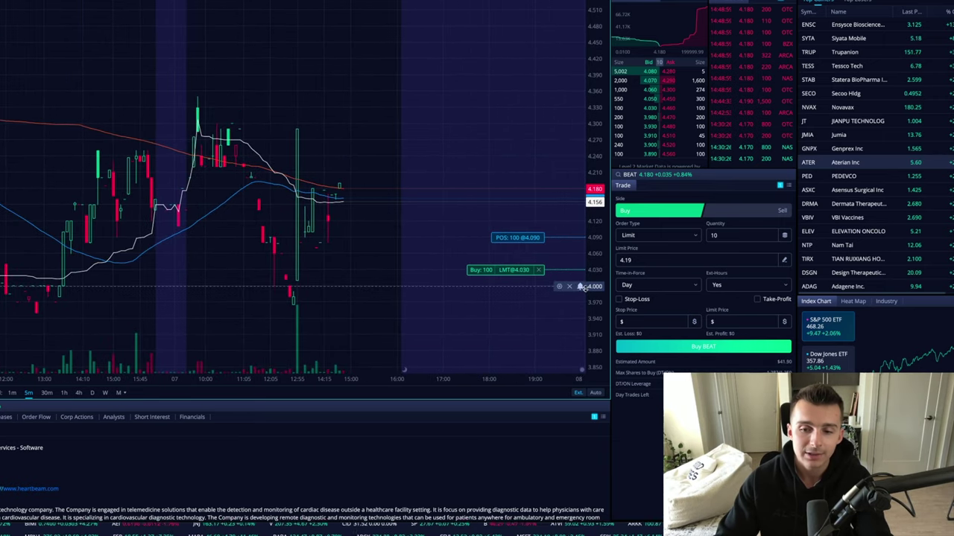
mouse_move(561, 287)
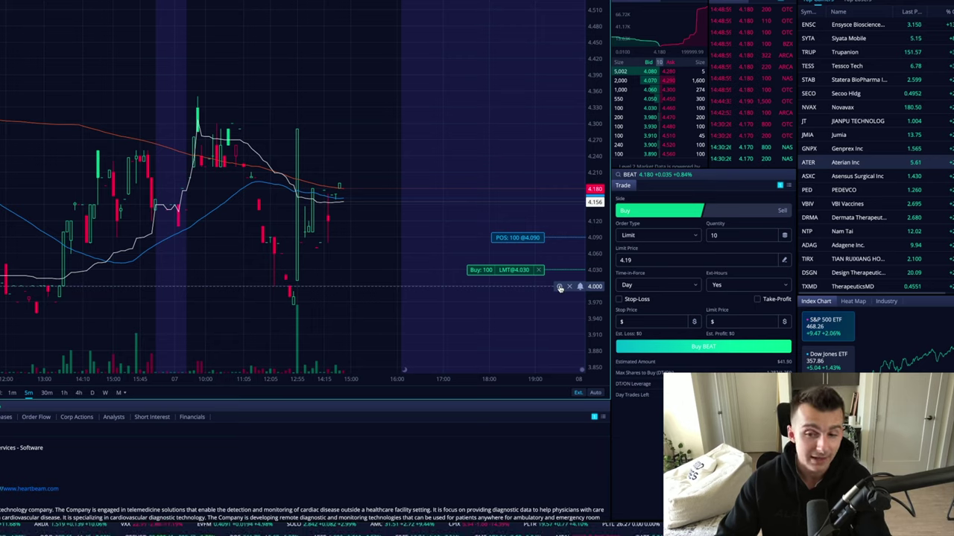
click(560, 287)
drag(436, 72, 416, 8)
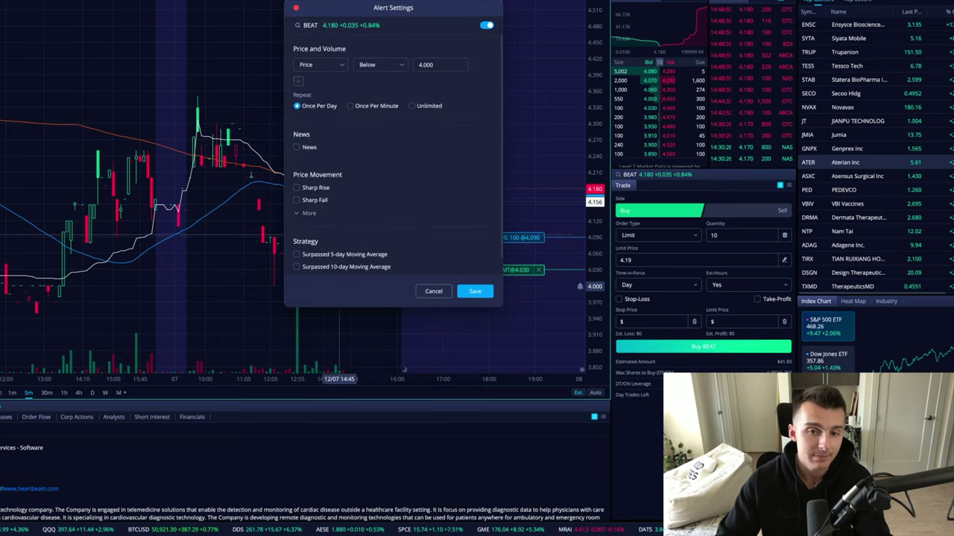
scroll(410, 229, down, 1)
scroll(409, 231, up, 1)
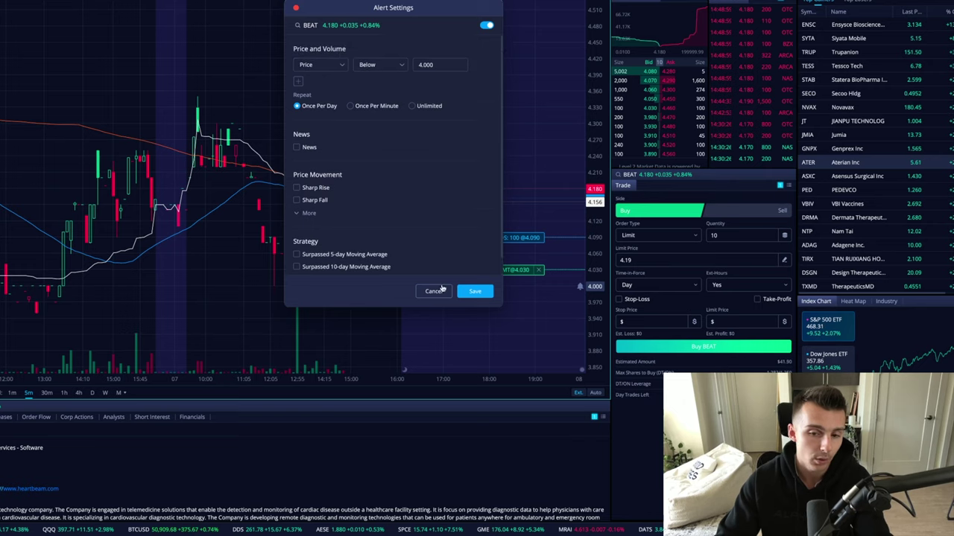
click(296, 8)
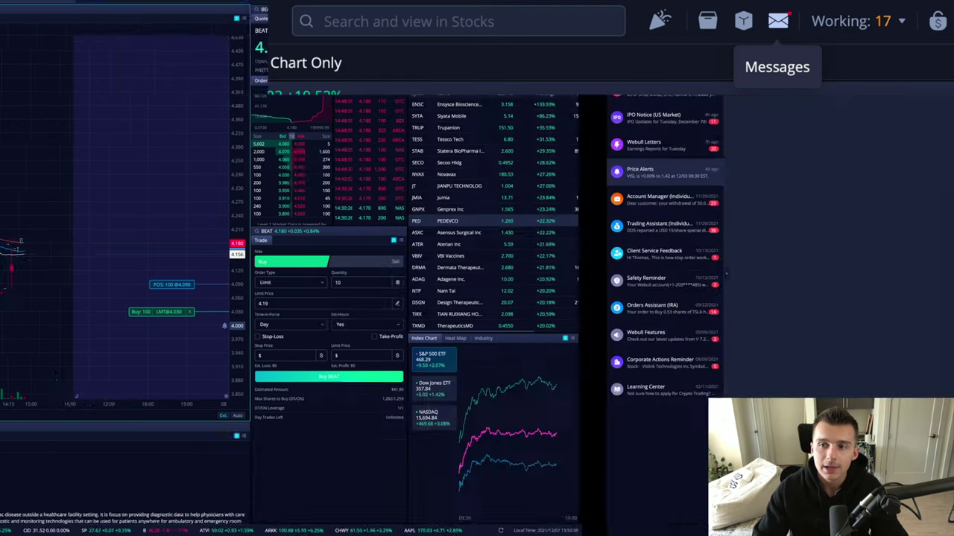
- Open Messages and switch to the Price Alerts notifications
click(777, 21)
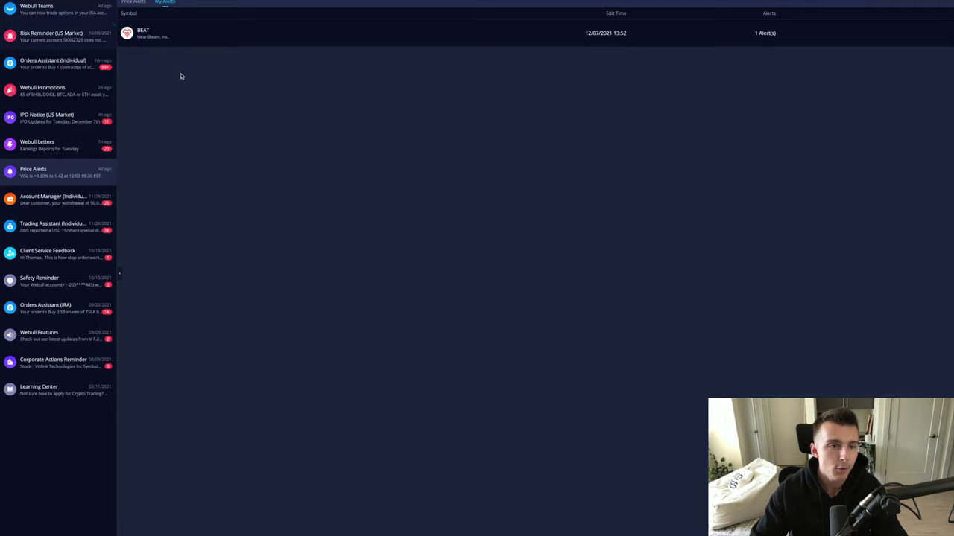
click(40, 19)
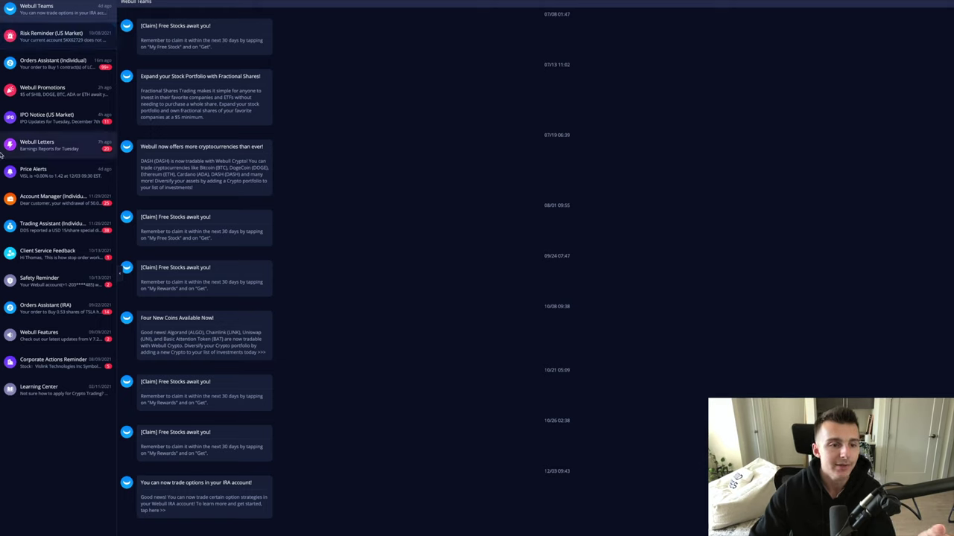
click(63, 168)
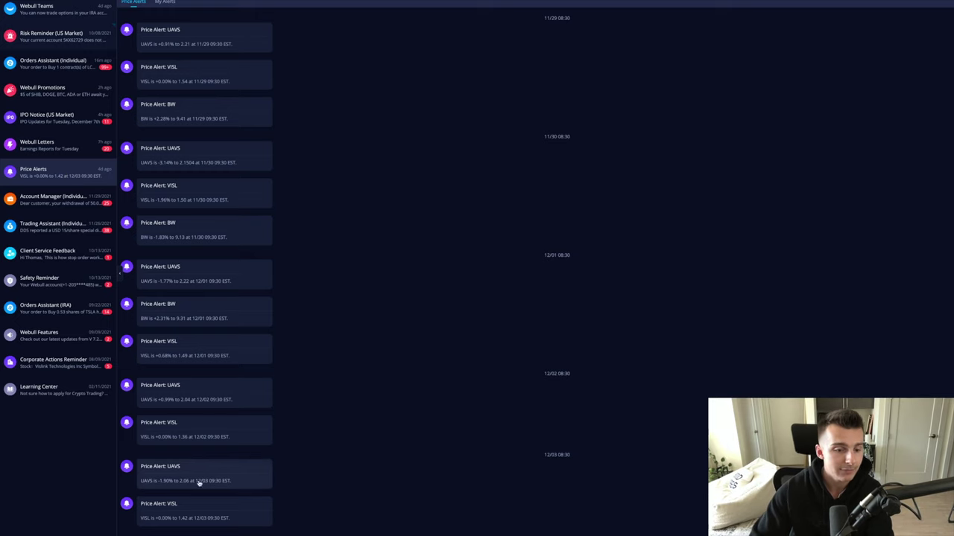
- Show the My Alerts list, where BEAT has one alert
scroll(179, 300, up, 2)
scroll(179, 300, up, 5)
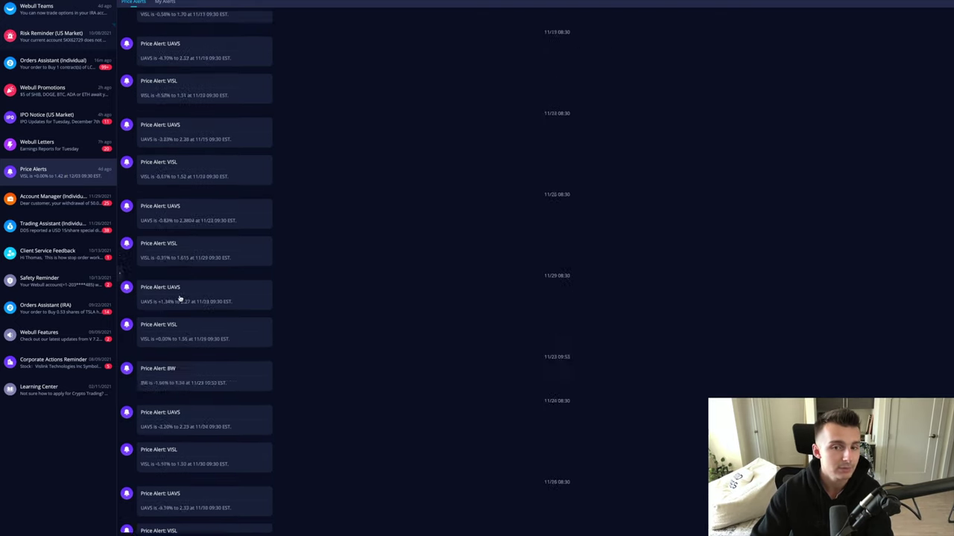
scroll(179, 298, down, 10)
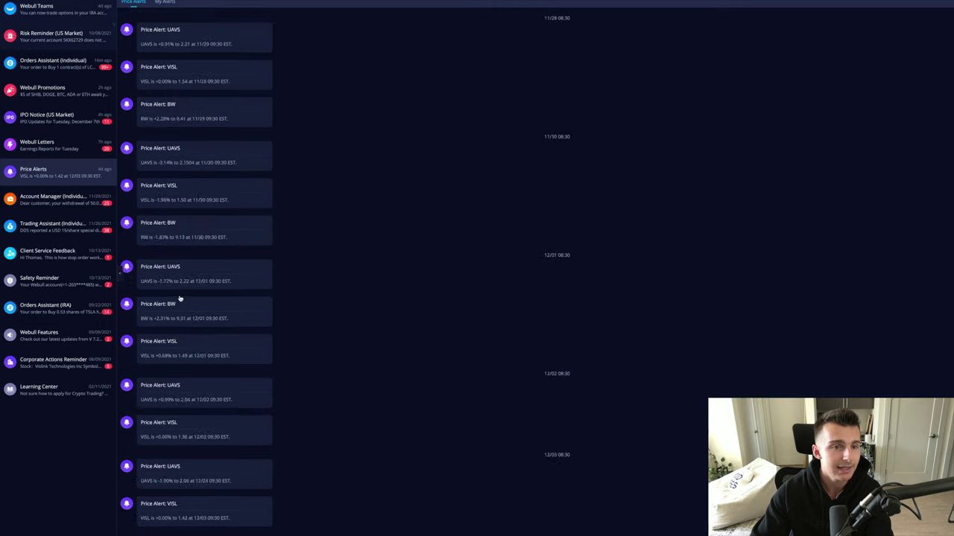
click(165, 2)
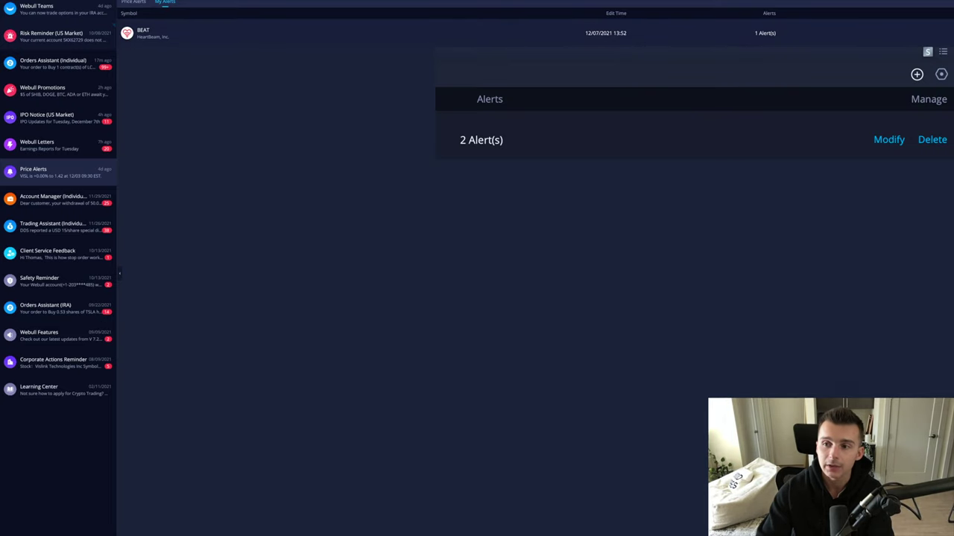
double_click(264, 37)
scroll(484, 270, down, 1)
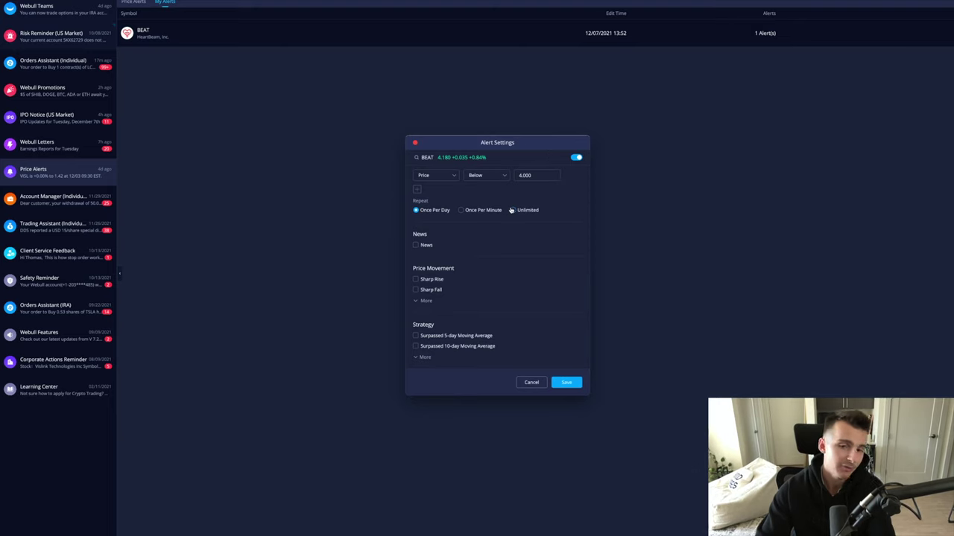
click(416, 144)
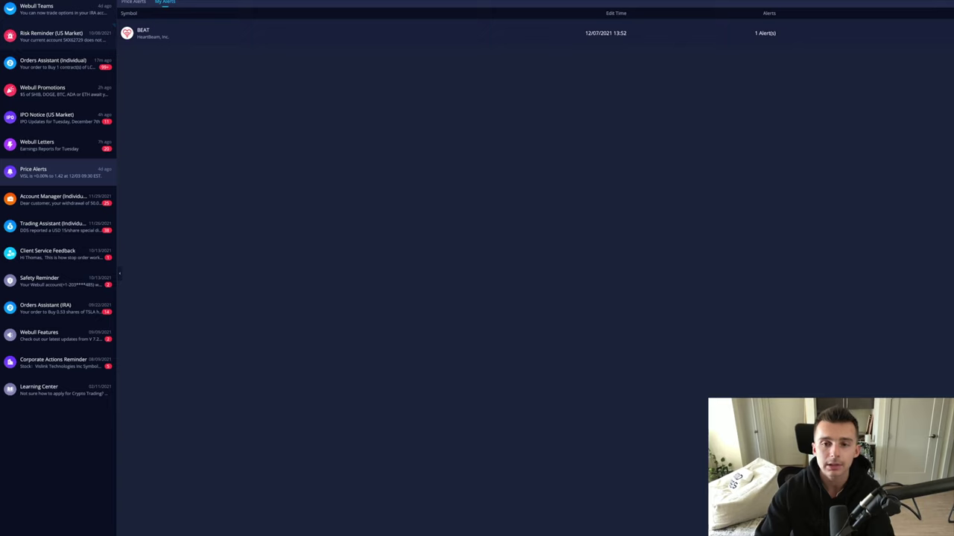